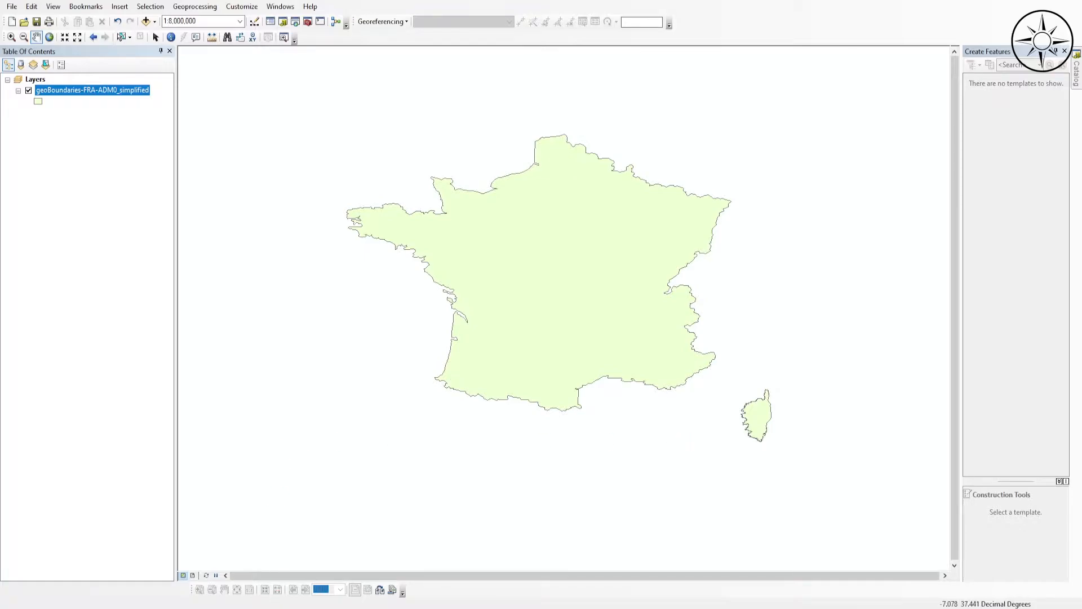
Step: Switch from ArcMap to the Chrome window with the geoboundaries search results
key("alt+Tab")
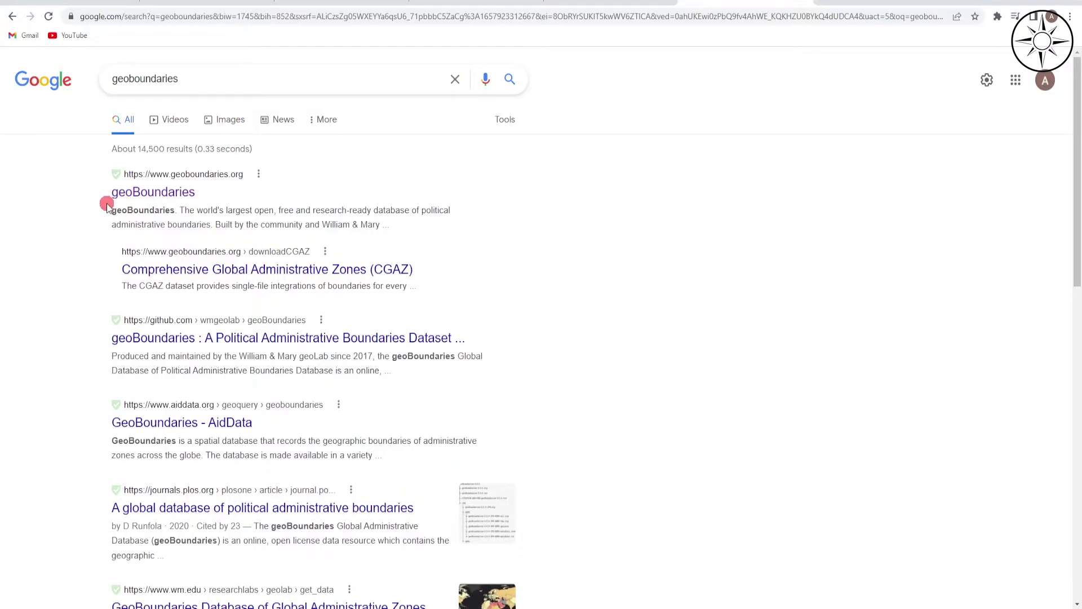
Step: Open the geoboundaries.org site from the top search result
left_click(142, 191)
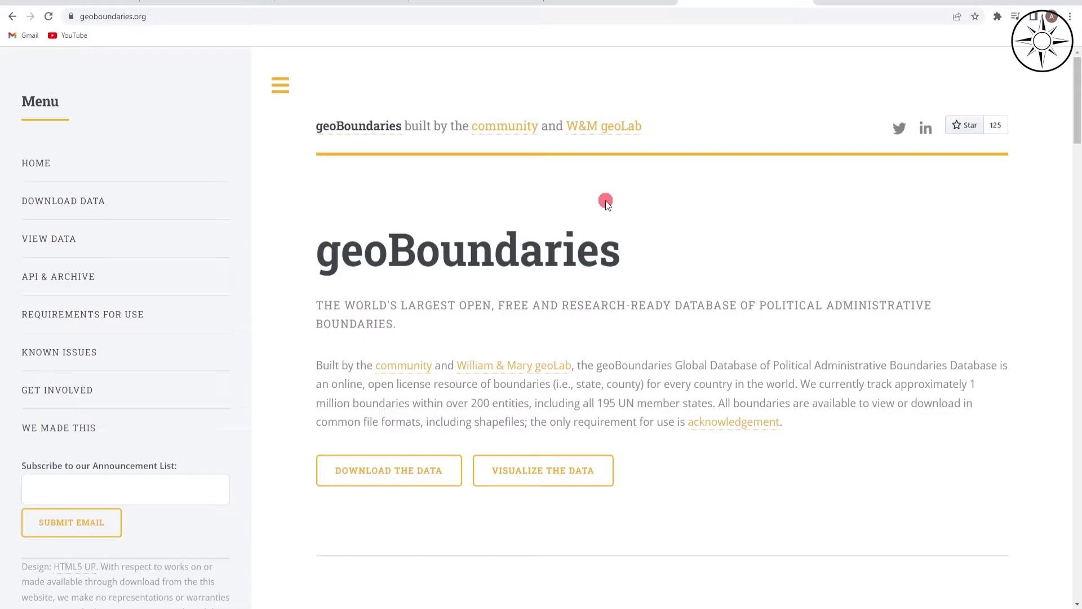
scroll(605, 201, "down", 10)
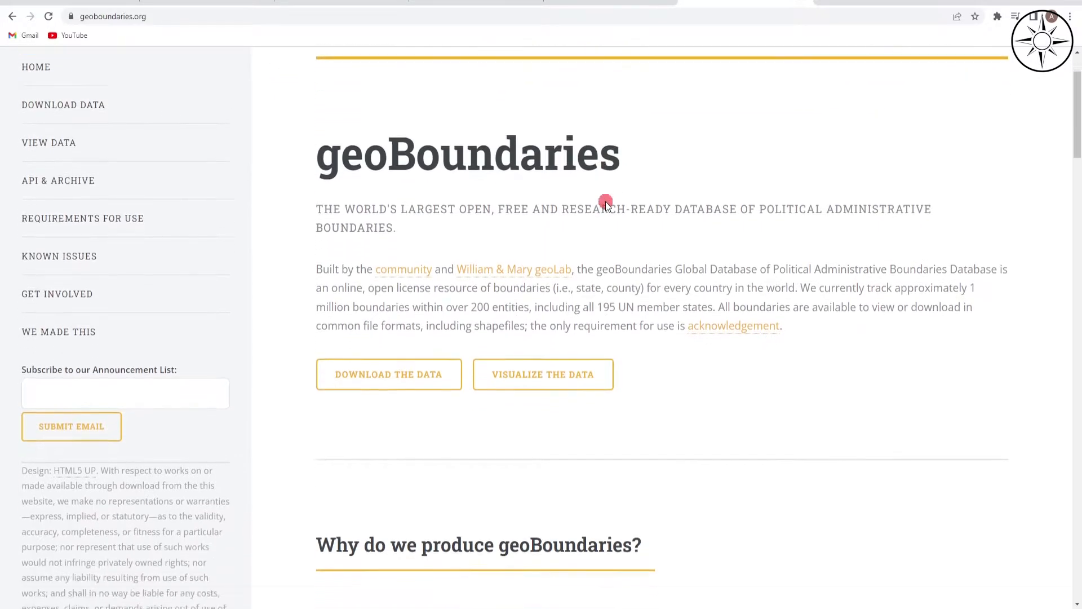
scroll(606, 202, "down", 5)
scroll(606, 202, "down", 3)
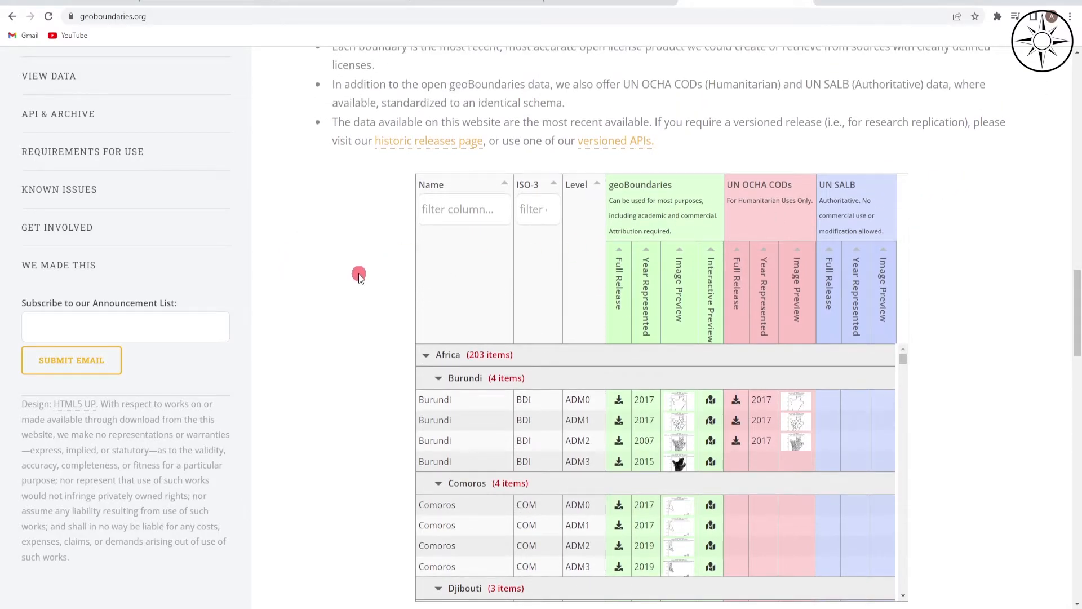
scroll(358, 274, "down", 1)
Step: Move into the Name filter box of the country boundaries download table
key("Tab")
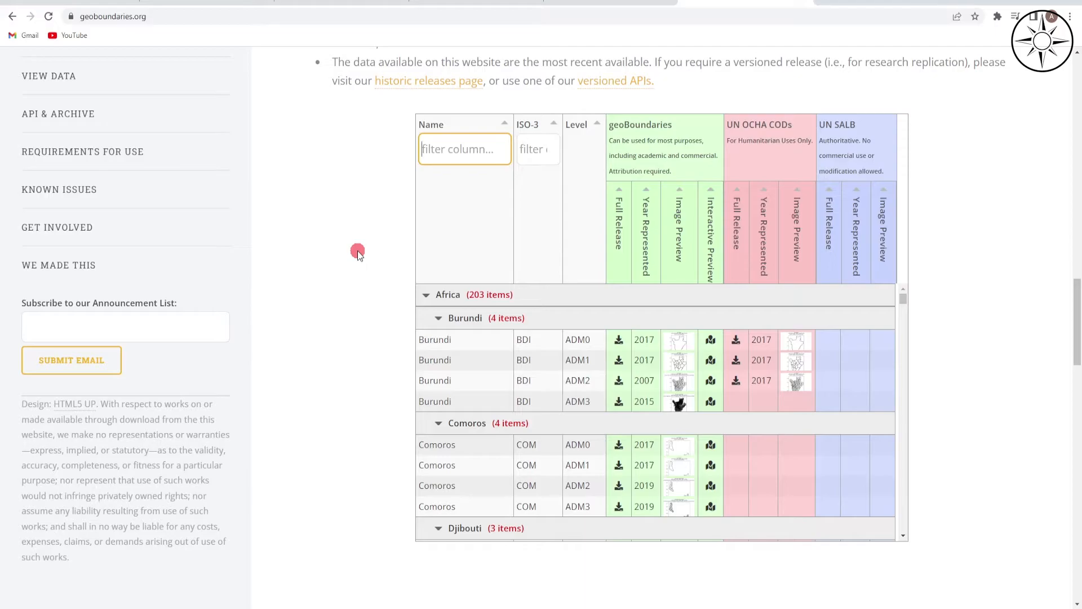
type("france")
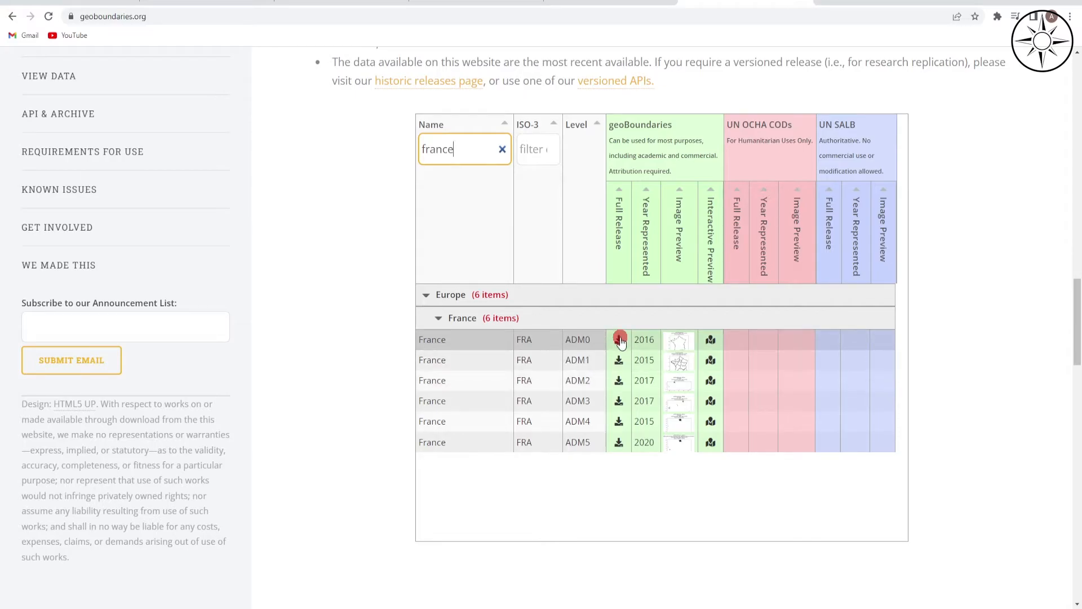
Step: Download the France ADM0 Full Release zip from the filtered table
left_click(620, 339)
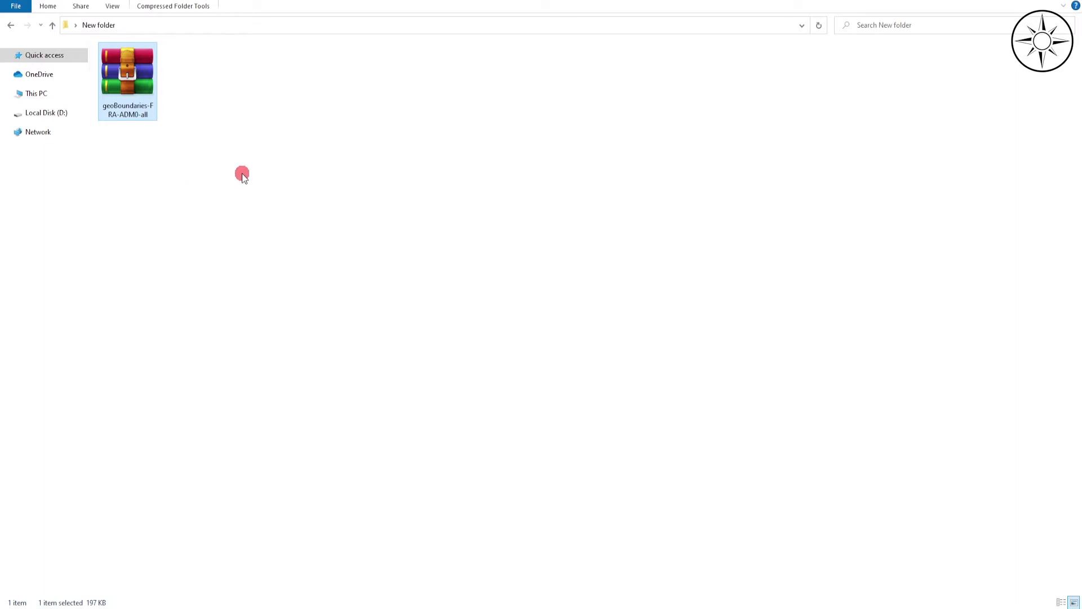
Step: Extract the France ADM0 zip here and select geoBoundaries-FRA-ADM0_simplified.shp
left_click(191, 175)
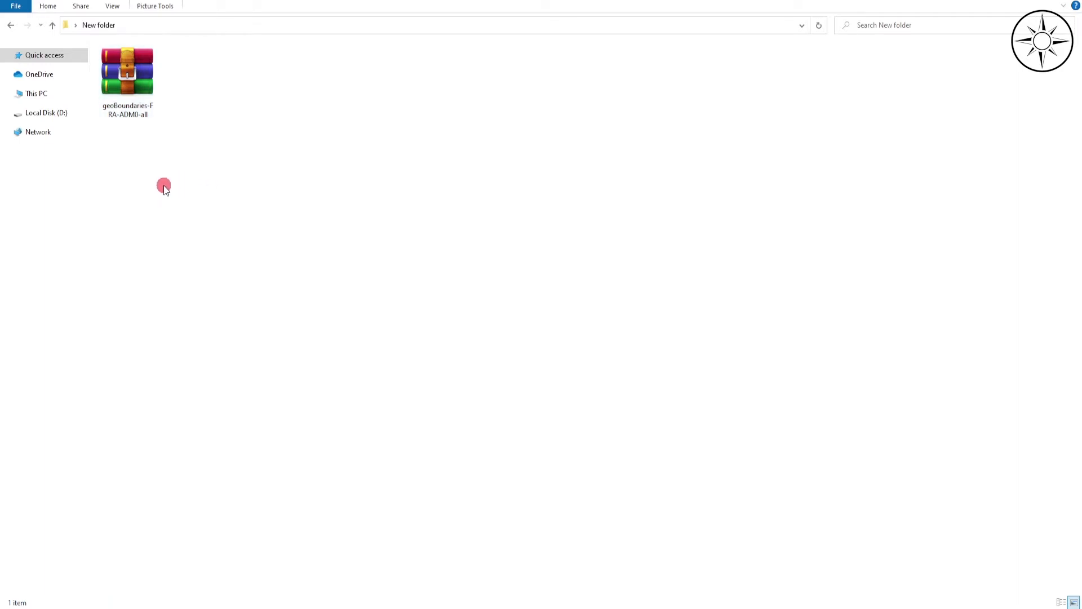
right_click(145, 110)
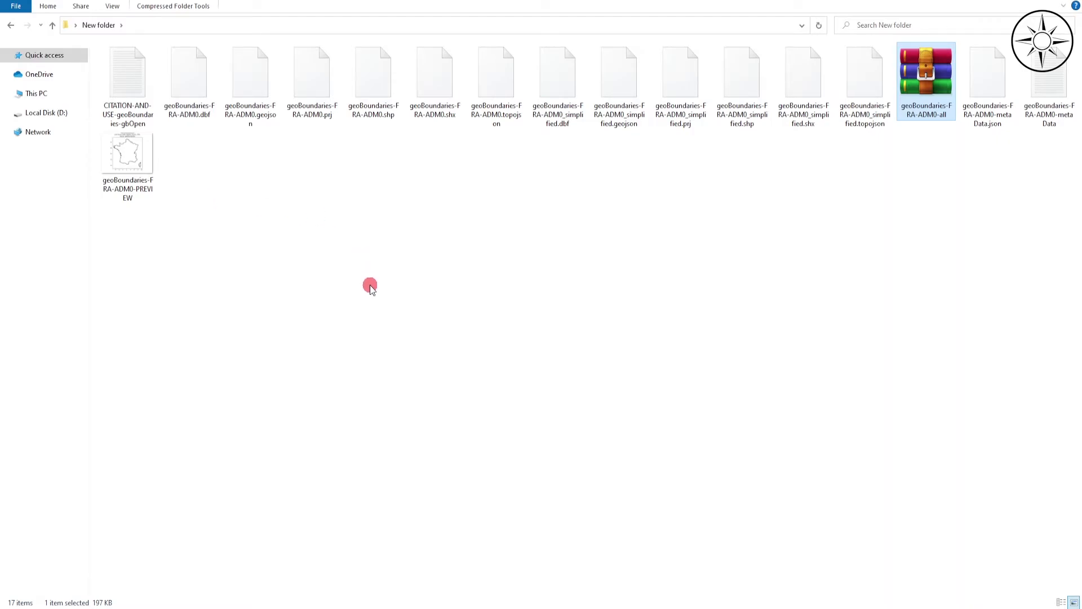
left_click(742, 86)
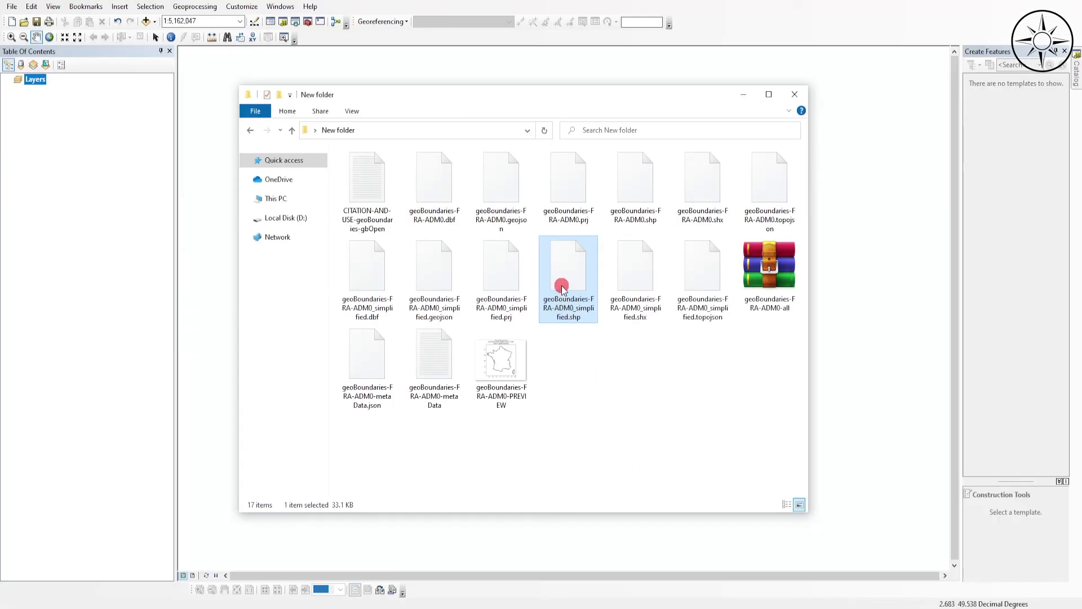
Step: Drag geoBoundaries-FRA-ADM0_simplified.shp into the ArcMap data frame and close Explorer
mouse_move(564, 299)
left_mouse_down()
mouse_move(620, 342)
mouse_move(886, 377)
left_mouse_up()
left_click(743, 93)
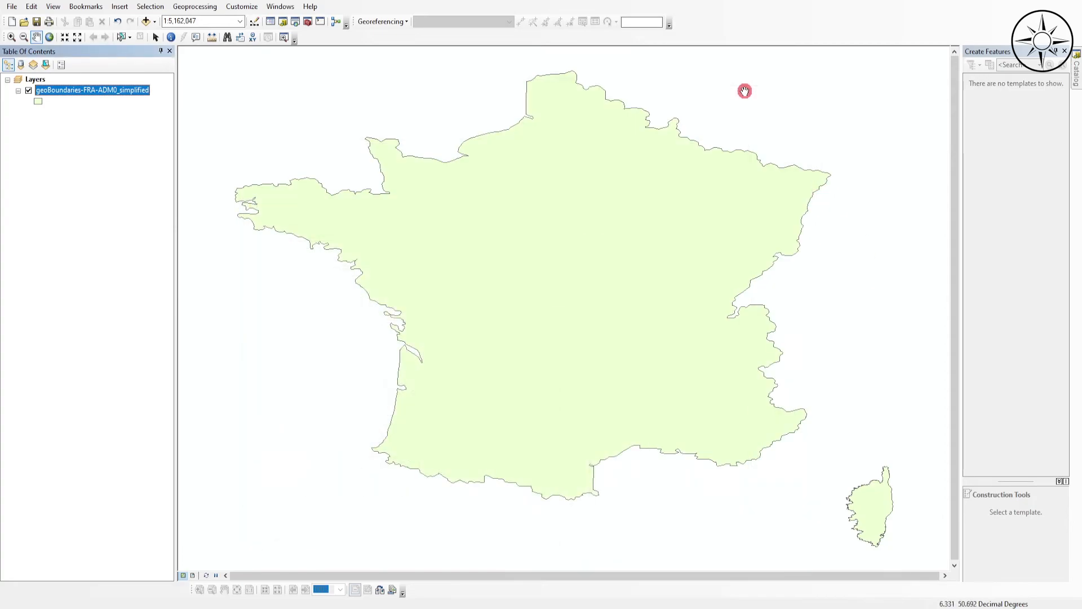